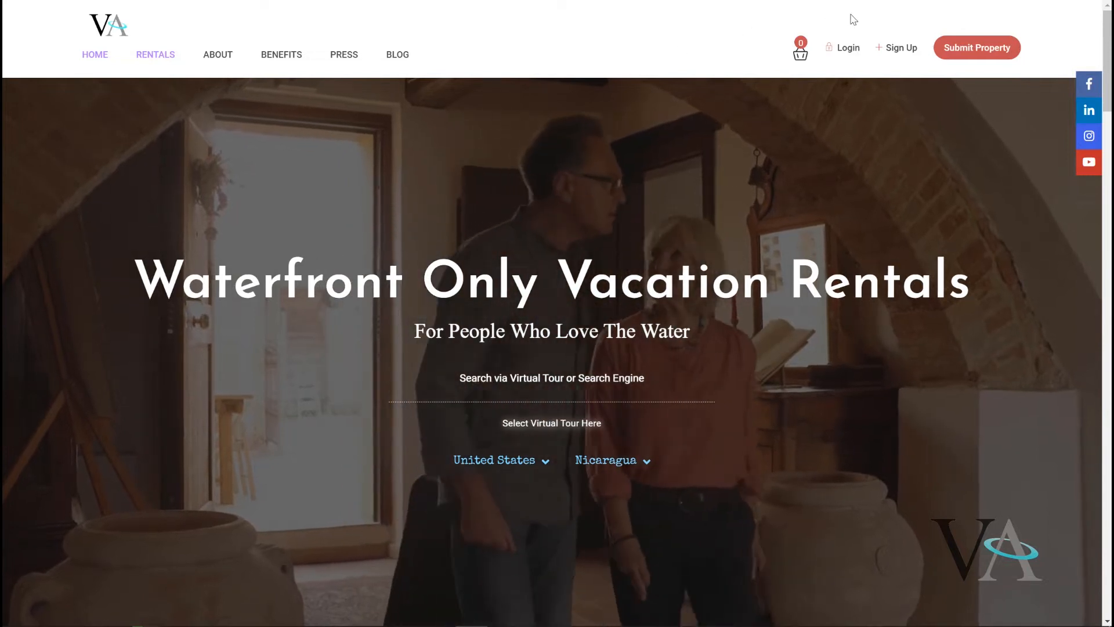
Log in to the VacationAngel account with the saved credentials.
{"action": "left_click", "coordinate": [848, 50]}
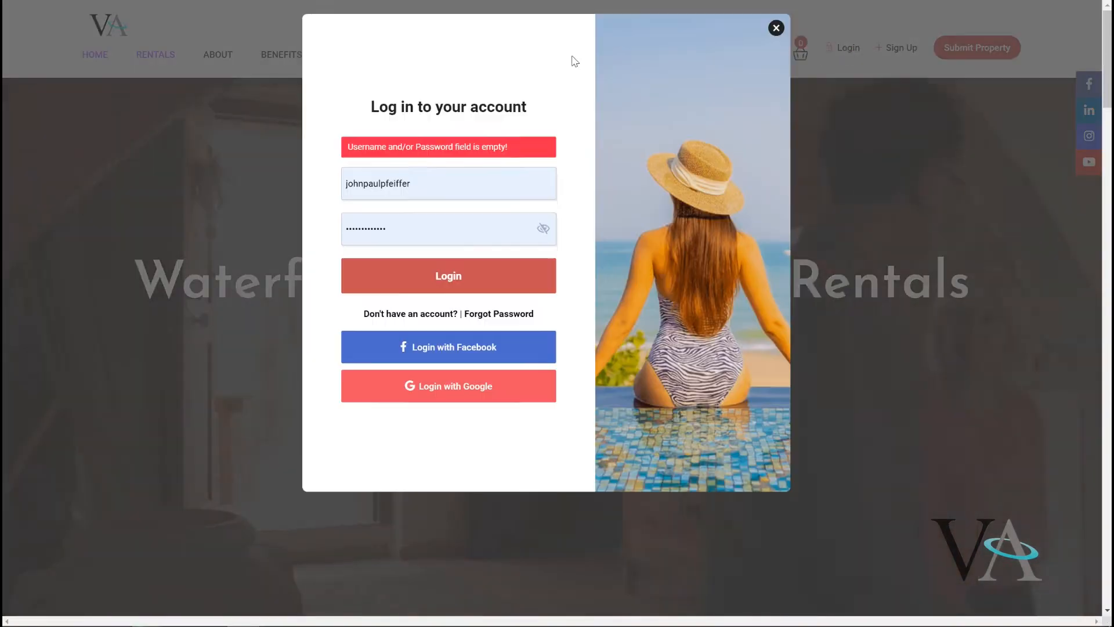
{"action": "left_click", "coordinate": [439, 284]}
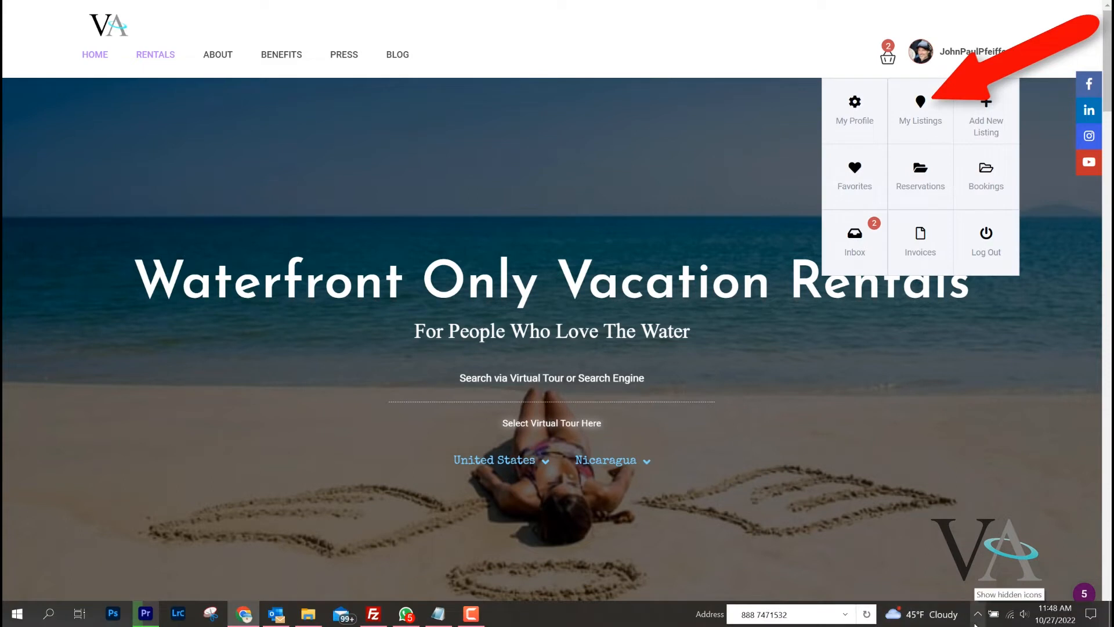
Open the listing 'A frame cottage on Brantingham Lake – Sleeps 4' for editing from My Listings.
{"action": "left_click", "coordinate": [919, 118]}
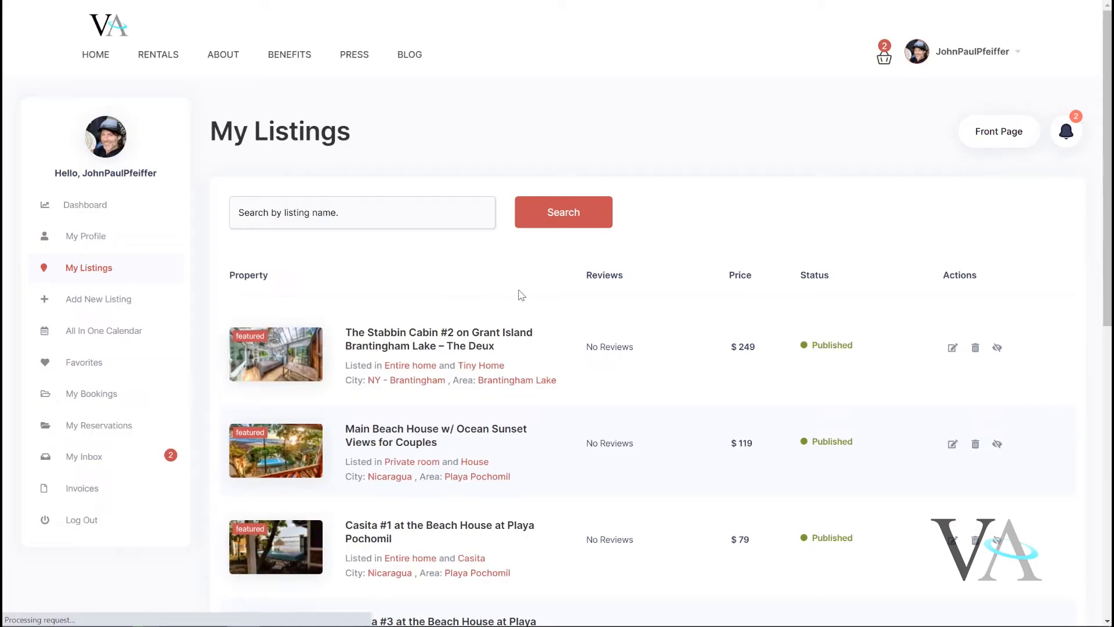
{"action": "scroll", "coordinate": [697, 326], "scroll_direction": "down", "scroll_amount": 5}
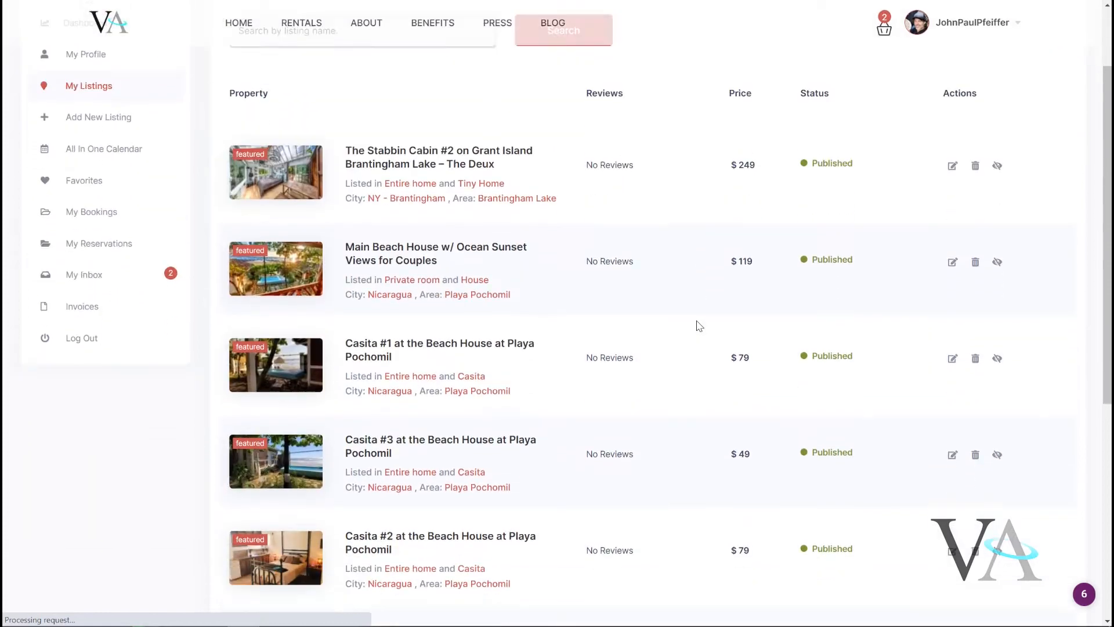
{"action": "scroll", "coordinate": [699, 326], "scroll_direction": "down", "scroll_amount": 4}
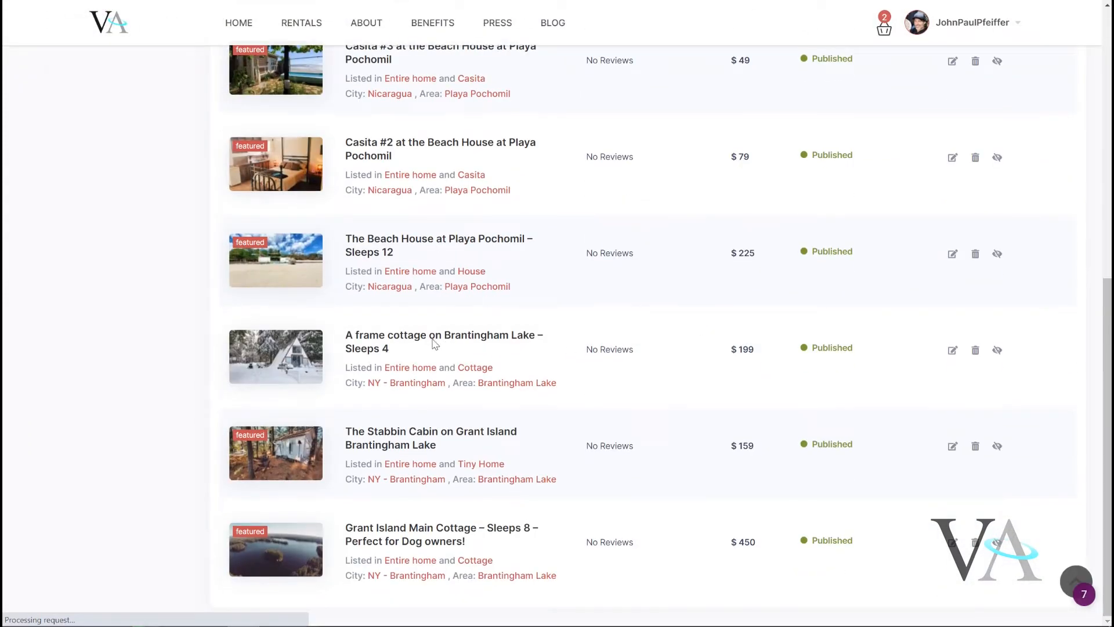
{"action": "left_click", "coordinate": [952, 351]}
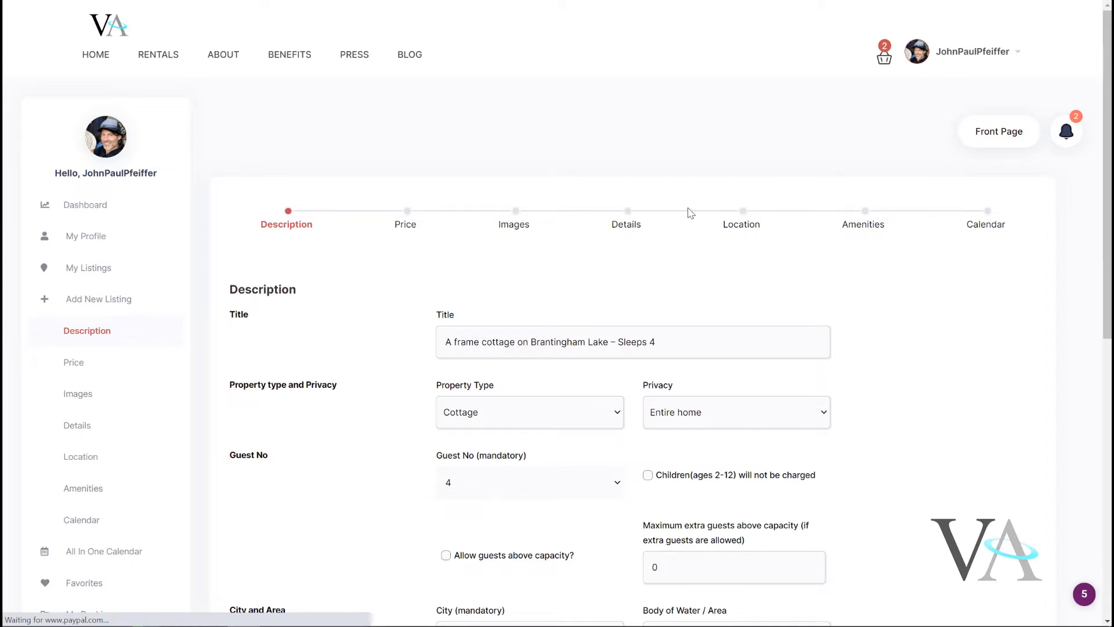
Go to the listing's Calendar section and copy the listing iCalendar export feed URL.
{"action": "left_click", "coordinate": [987, 231]}
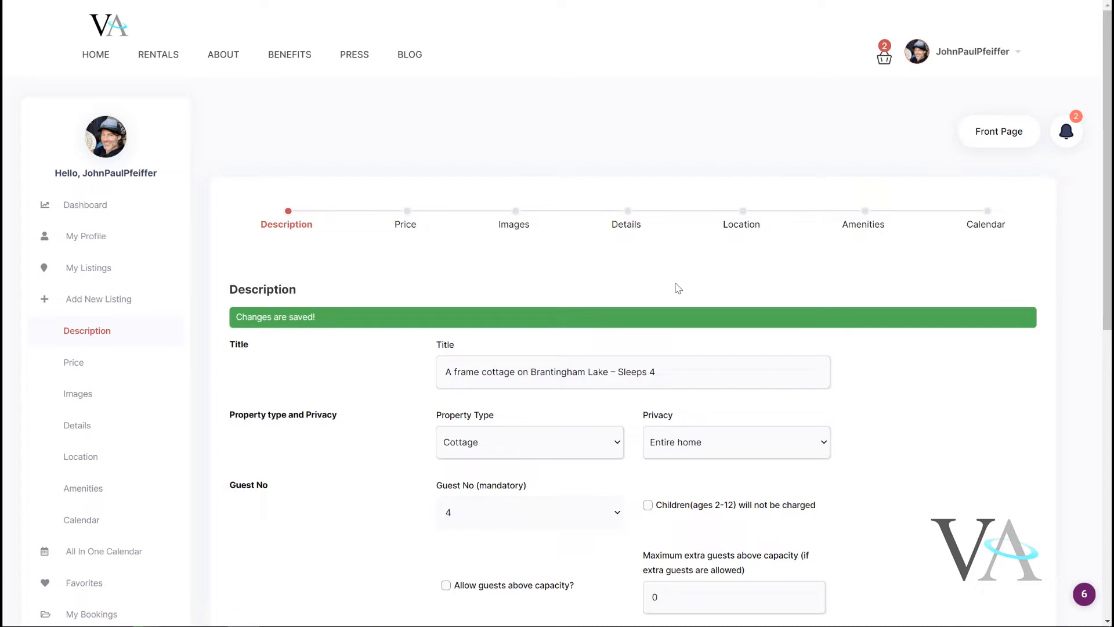
{"action": "scroll", "coordinate": [676, 287], "scroll_direction": "down", "scroll_amount": 4}
{"action": "scroll", "coordinate": [674, 282], "scroll_direction": "down", "scroll_amount": 5}
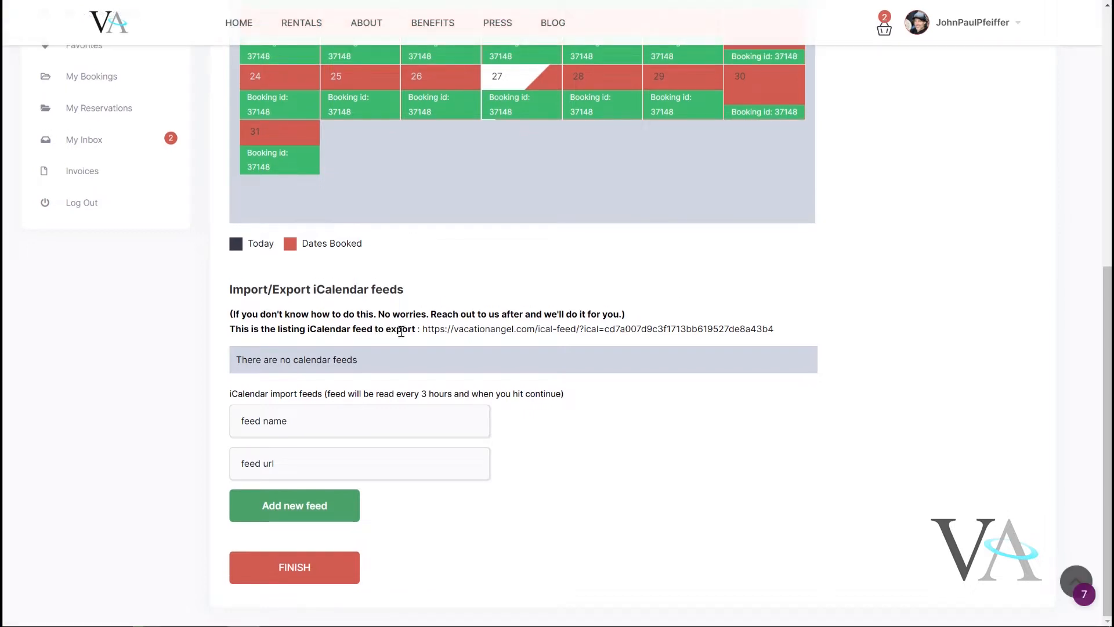
{"action": "left_click_drag", "start_coordinate": [422, 329], "coordinate": [810, 327]}
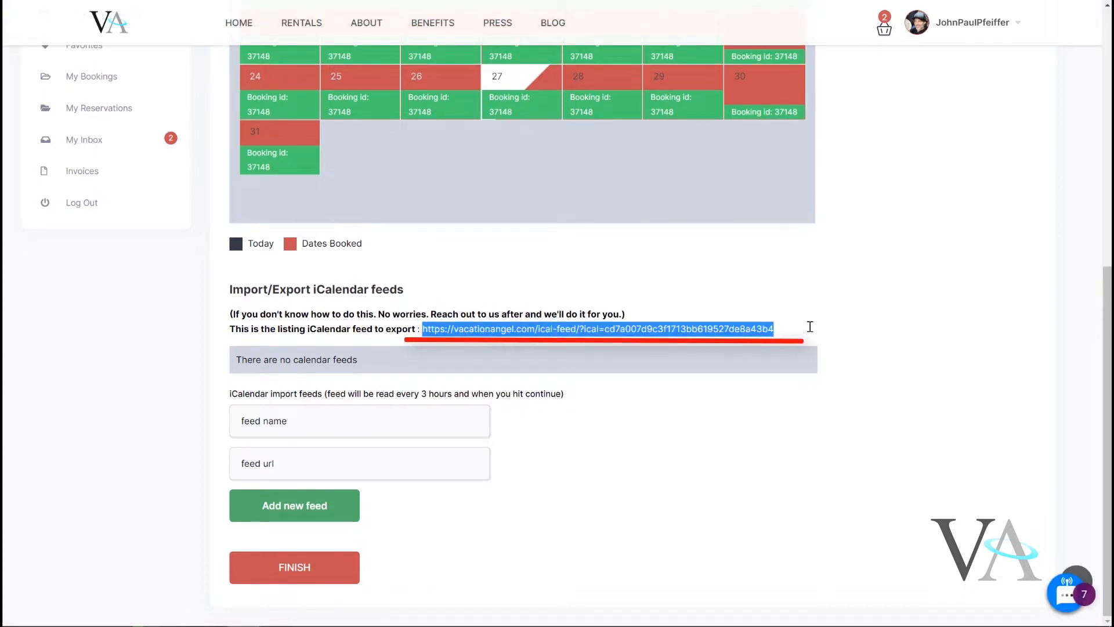
{"action": "right_click", "coordinate": [714, 340]}
{"action": "left_click", "coordinate": [729, 346]}
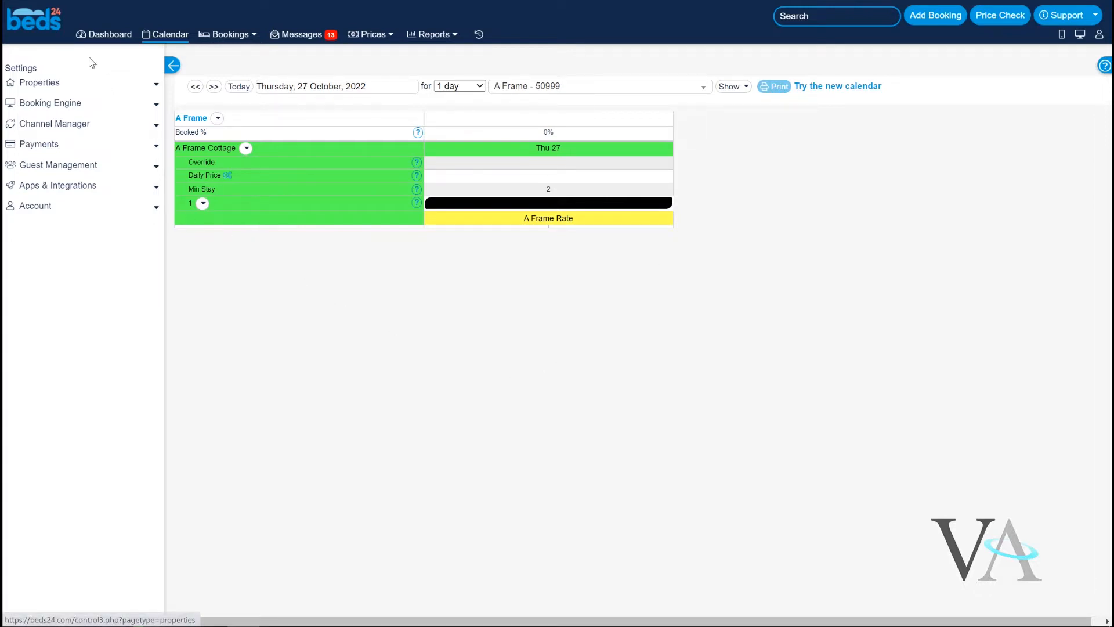
Switch to Beds24 and paste the VacationAngel feed URL into iCal URL 1 under Channel Manager's iCal import.
{"action": "left_click", "coordinate": [44, 127]}
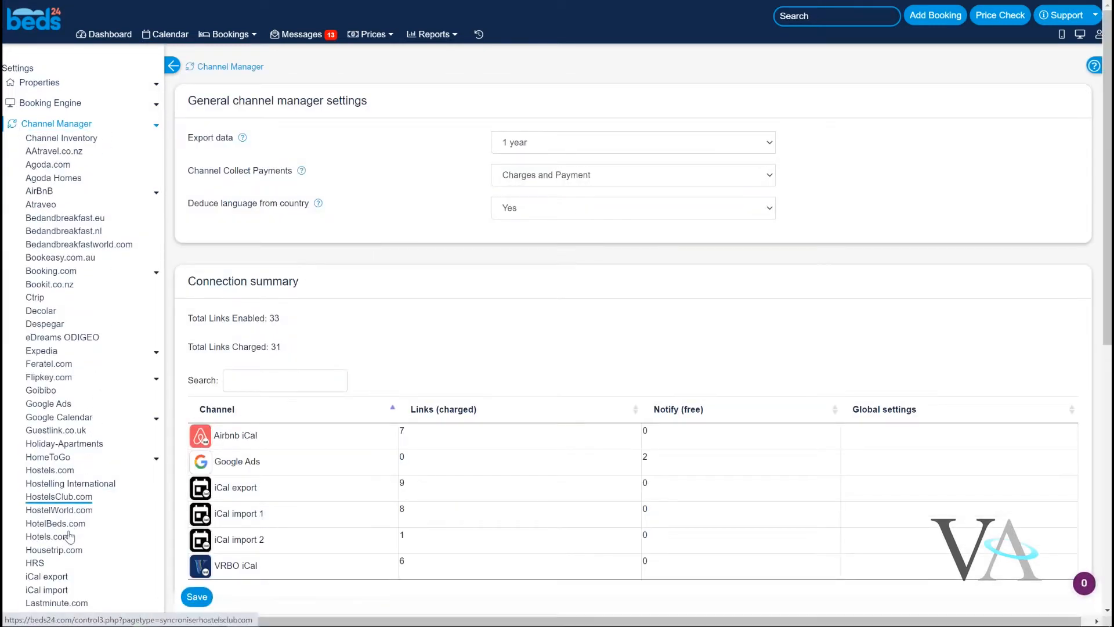
{"action": "left_click", "coordinate": [61, 591]}
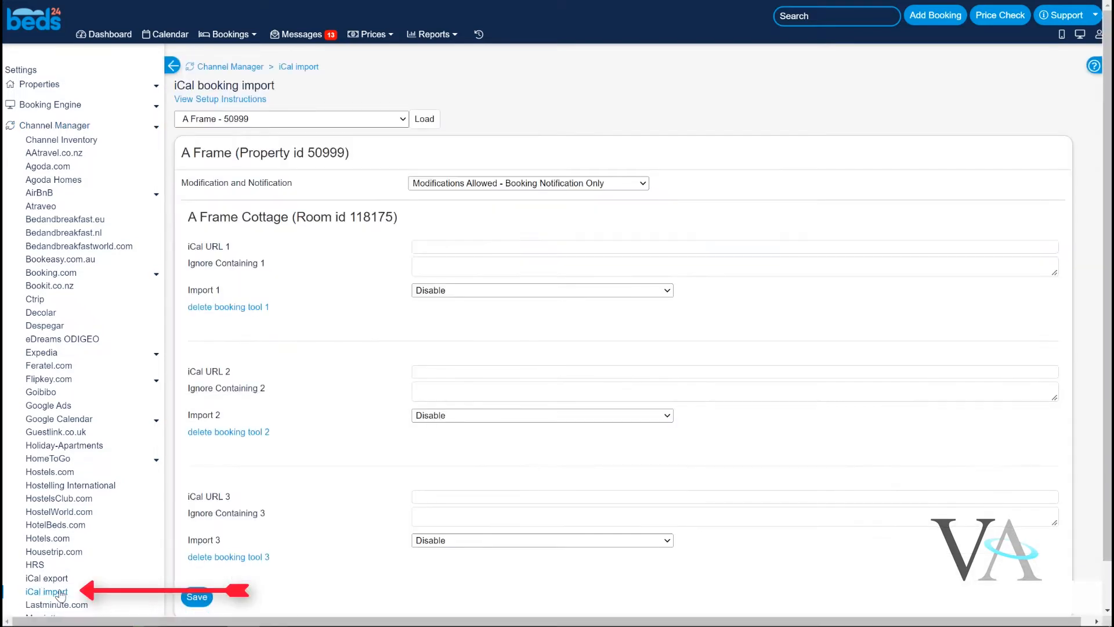
{"action": "left_click", "coordinate": [437, 243]}
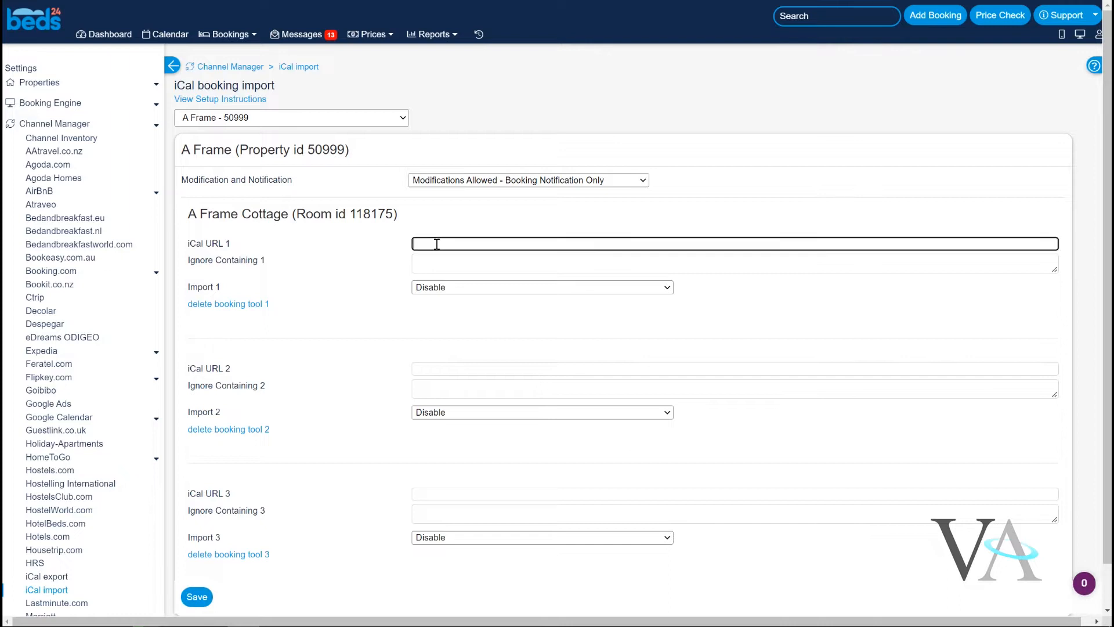
{"action": "right_click", "coordinate": [438, 246]}
{"action": "left_click", "coordinate": [470, 349]}
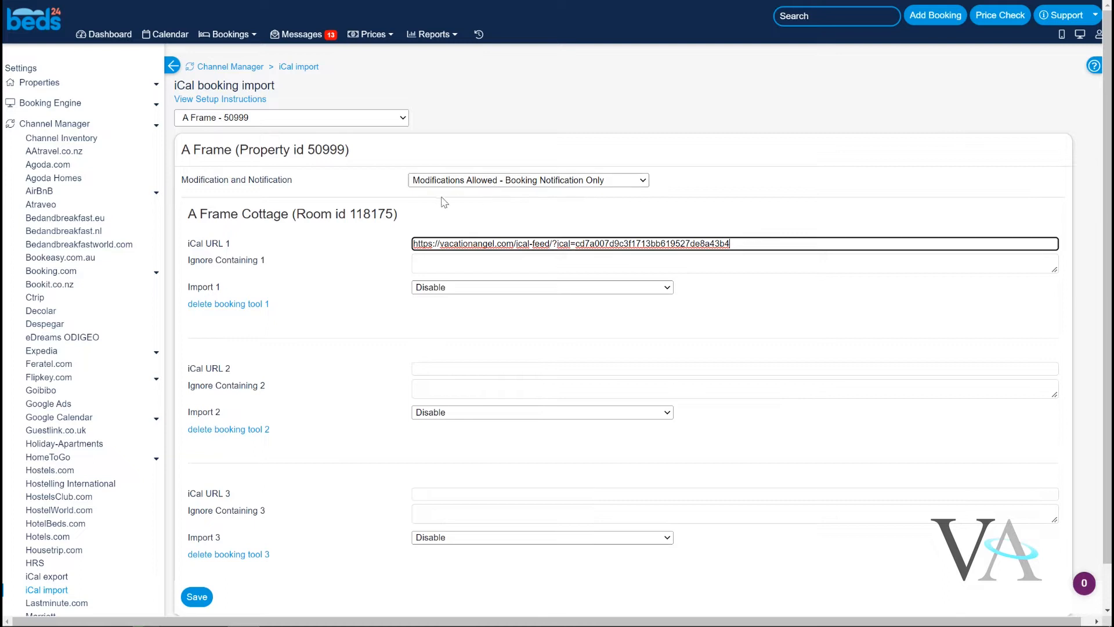
Set Import 1 to 'End date is checkout' and save the iCal import settings.
{"action": "left_click", "coordinate": [455, 288]}
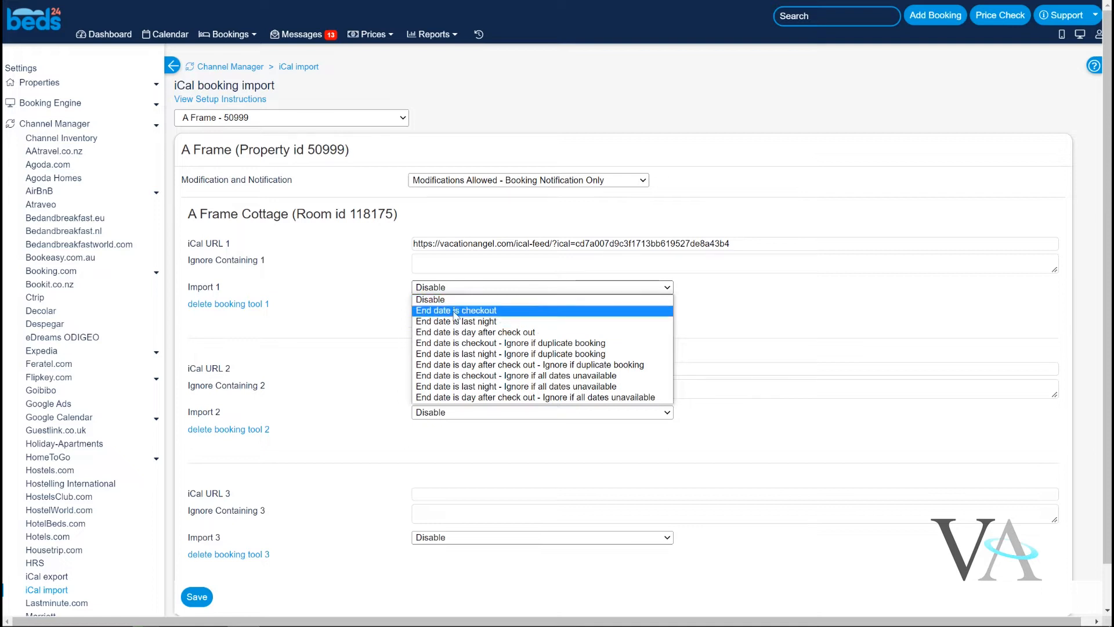
{"action": "left_click", "coordinate": [455, 311]}
{"action": "left_click", "coordinate": [196, 604]}
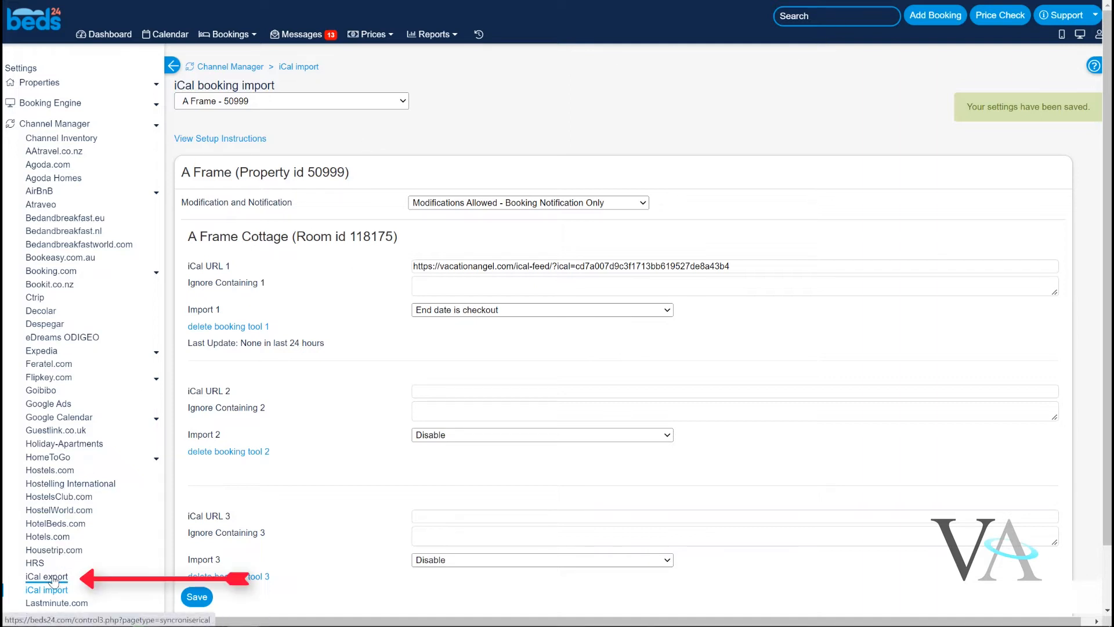
Open iCal export and copy the A Frame Cottage iCal URL, then save the export settings.
{"action": "left_click", "coordinate": [54, 578]}
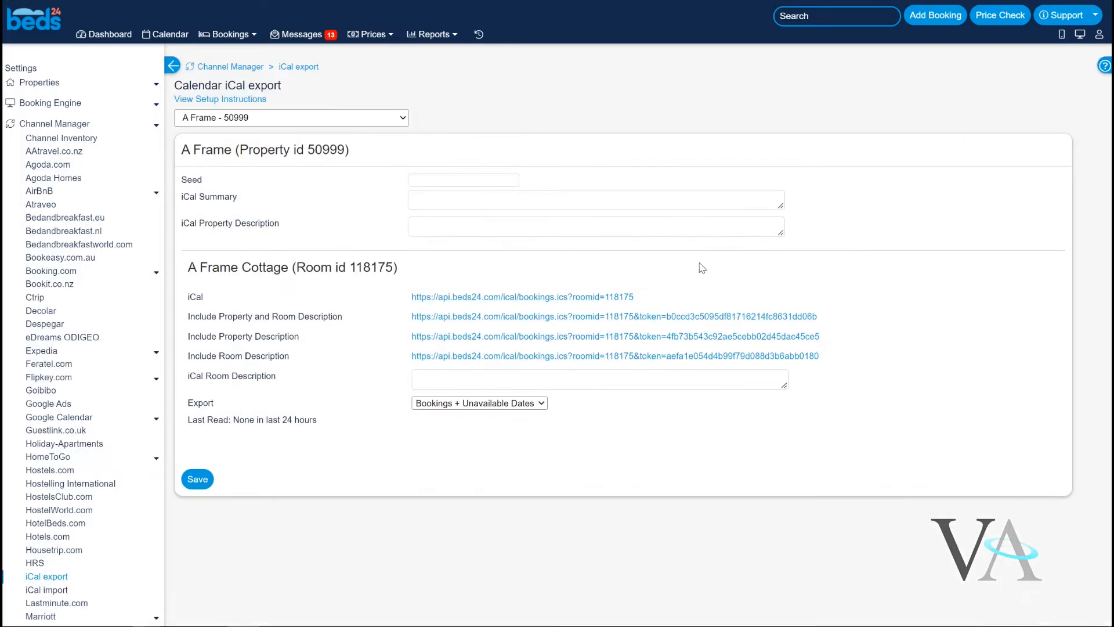
{"action": "left_click_drag", "start_coordinate": [649, 299], "coordinate": [409, 301]}
{"action": "left_click", "coordinate": [650, 298]}
{"action": "left_click_drag", "start_coordinate": [646, 299], "coordinate": [415, 299]}
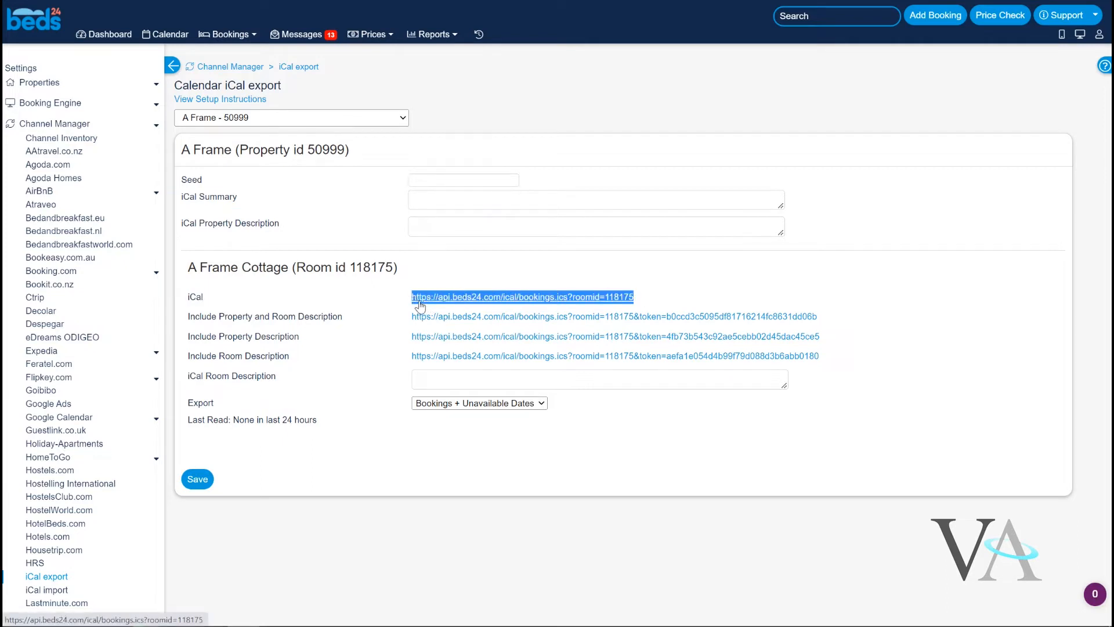
{"action": "right_click", "coordinate": [420, 305]}
{"action": "left_click", "coordinate": [448, 405]}
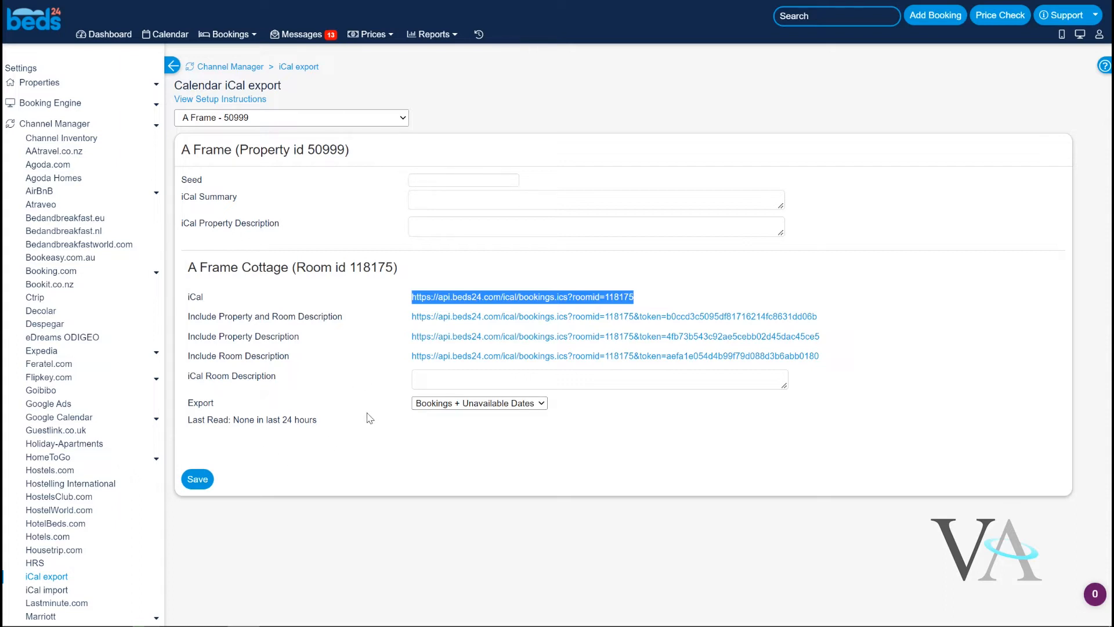
{"action": "left_click", "coordinate": [198, 479]}
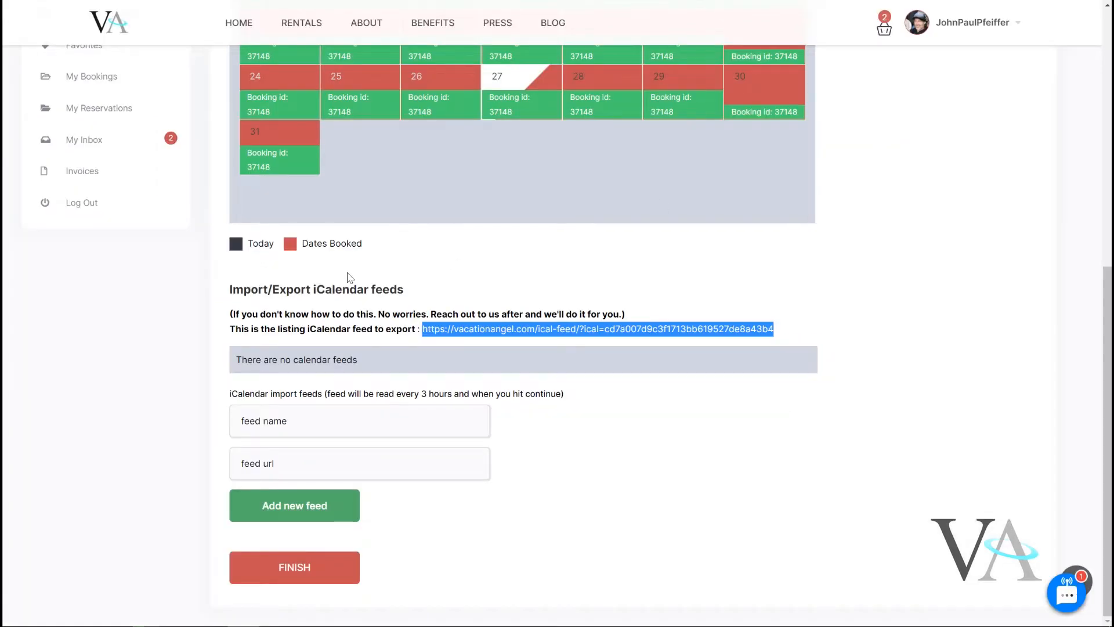
Add an iCalendar import feed named Beds24 with the copied Beds24 iCal URL and finish the listing.
{"action": "left_click", "coordinate": [261, 423]}
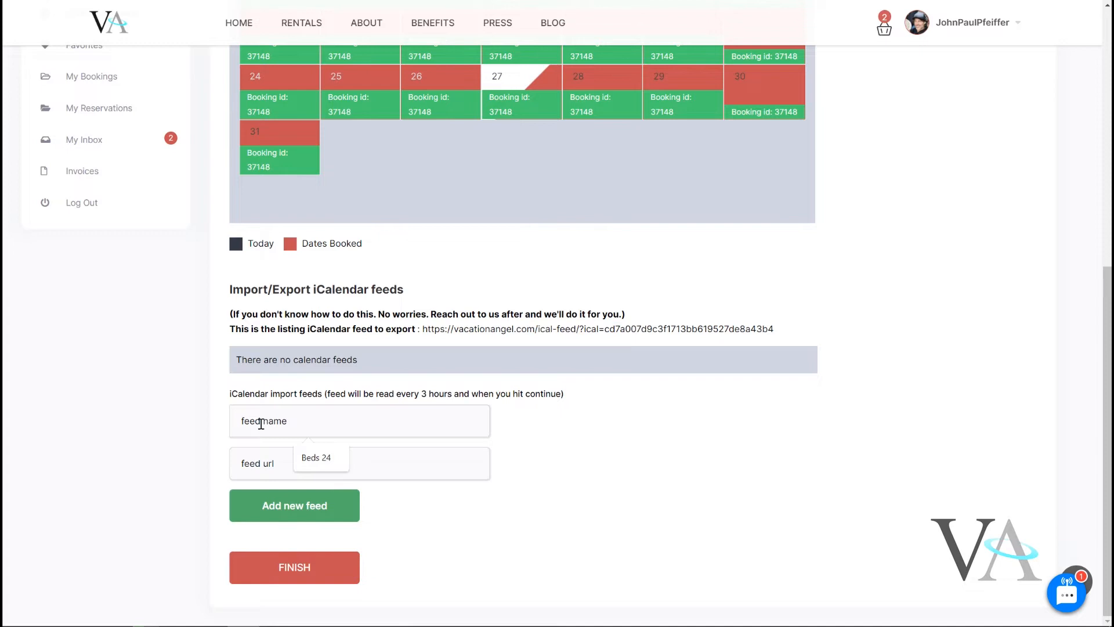
{"action": "type", "text": "Bed 24"}
{"action": "key", "text": "BackSpace"}
{"action": "left_click", "coordinate": [261, 464]}
{"action": "right_click", "coordinate": [261, 464]}
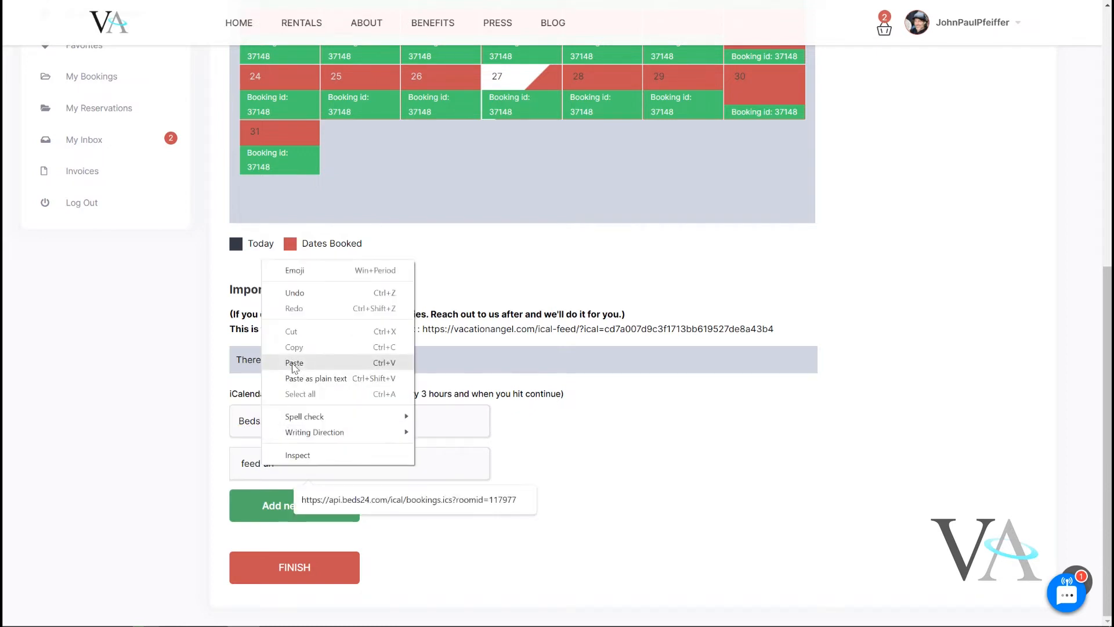
{"action": "left_click", "coordinate": [294, 363]}
{"action": "left_click", "coordinate": [285, 507]}
{"action": "scroll", "coordinate": [561, 512], "scroll_direction": "down", "scroll_amount": 1}
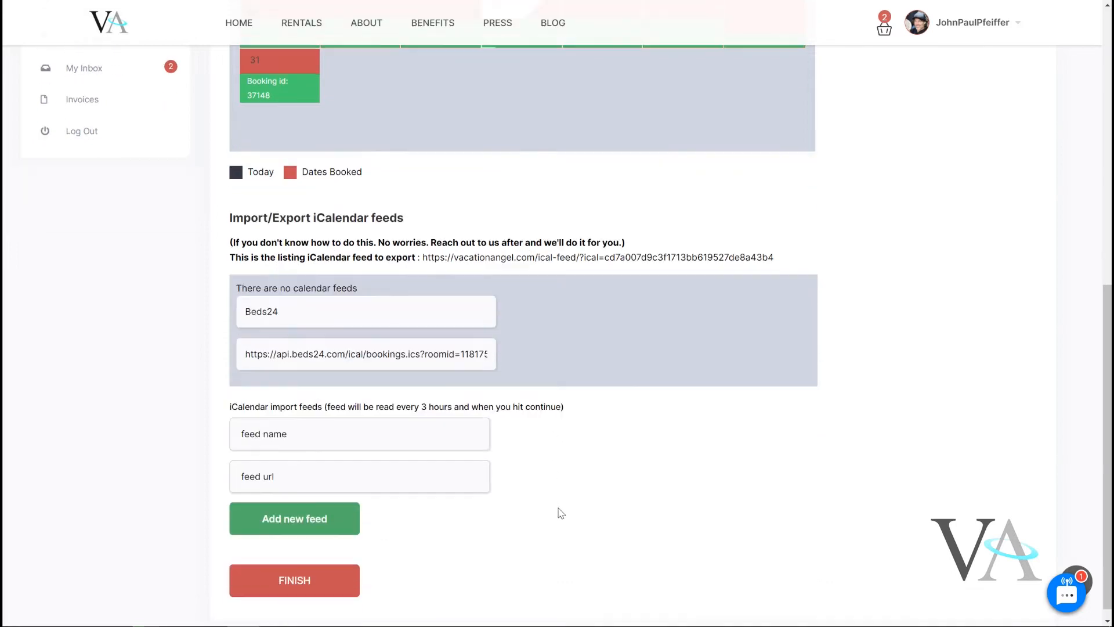
{"action": "left_click", "coordinate": [294, 574]}
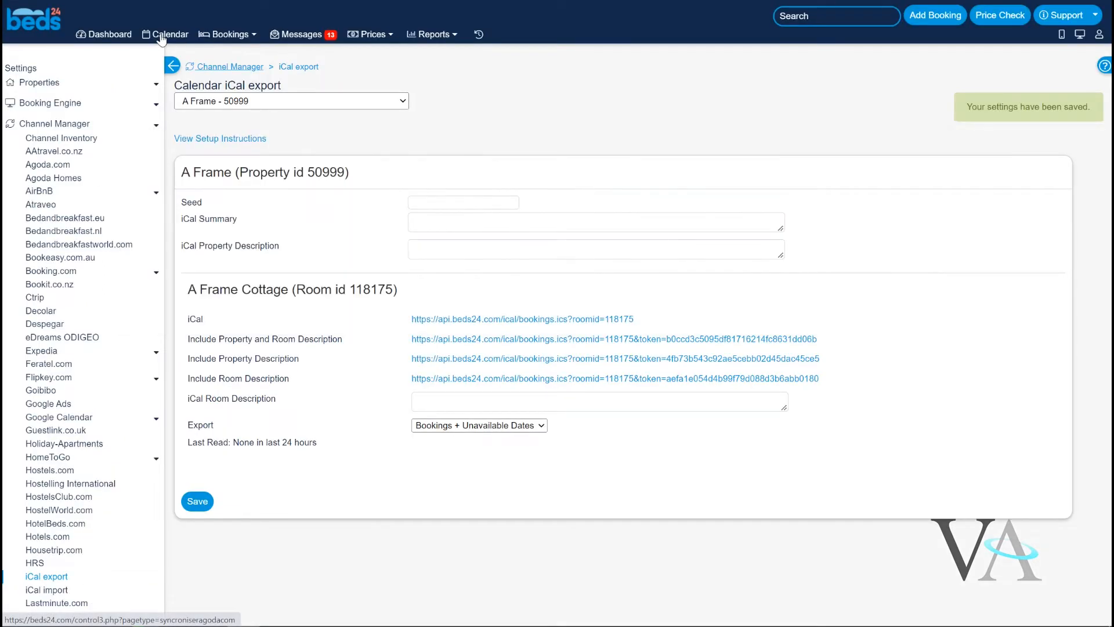
Display the Beds24 calendar for the A Frame property over a 6 months period.
{"action": "left_click", "coordinate": [162, 36]}
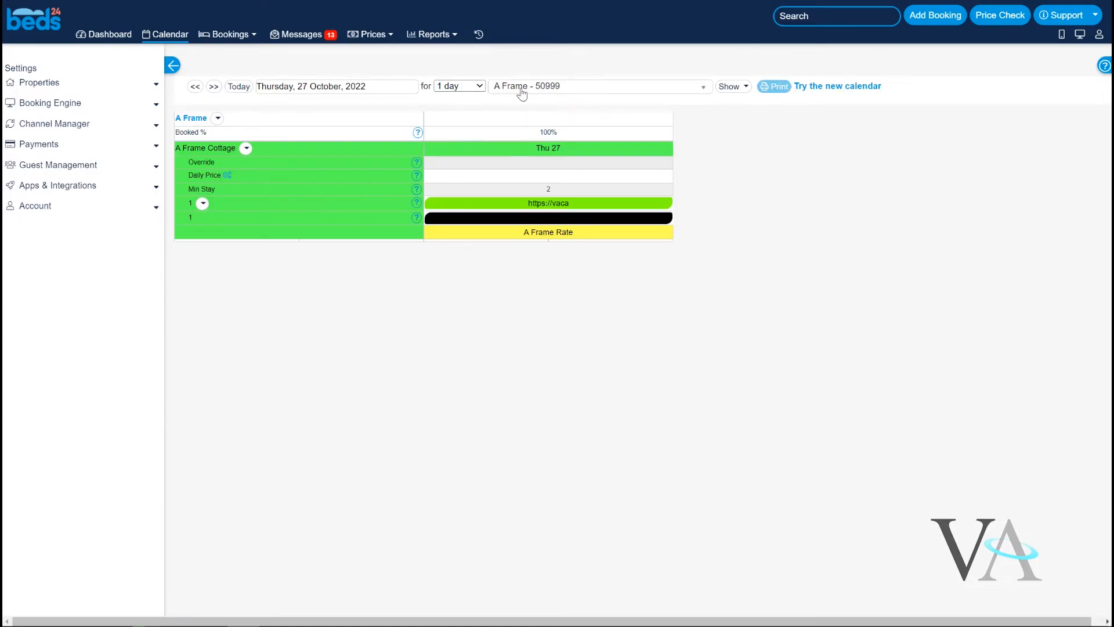
{"action": "left_click", "coordinate": [470, 87]}
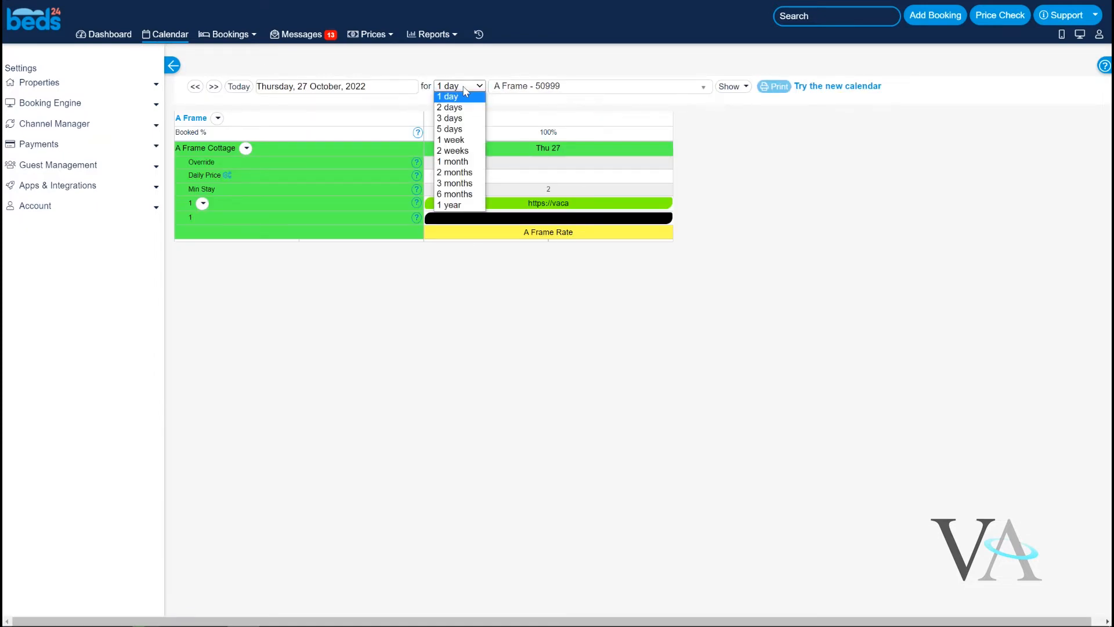
{"action": "left_click", "coordinate": [456, 196]}
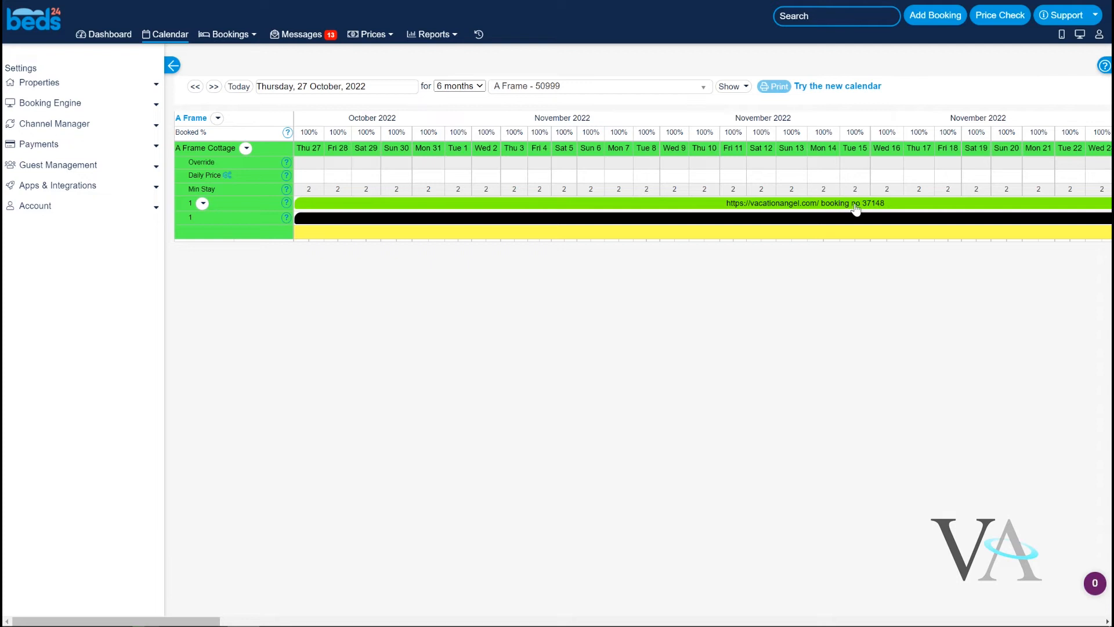
{"action": "mouse_move", "coordinate": [831, 208]}
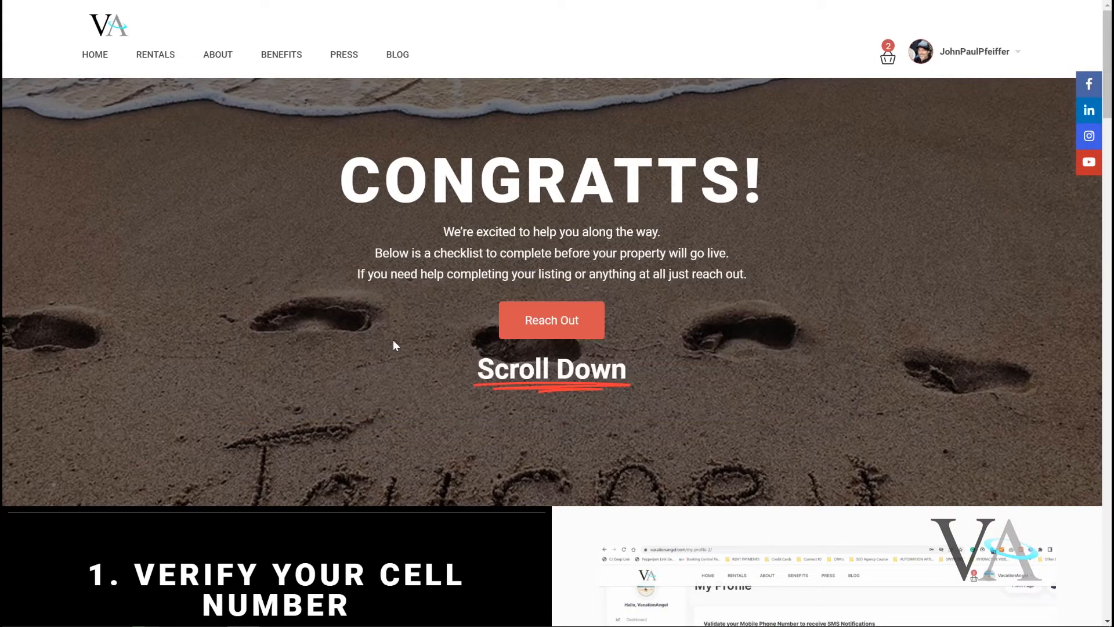
Open the public page of the A frame cottage listing from My Listings.
{"action": "scroll", "coordinate": [392, 342], "scroll_direction": "down", "scroll_amount": 10}
{"action": "scroll", "coordinate": [393, 343], "scroll_direction": "up", "scroll_amount": 10}
{"action": "left_click", "coordinate": [980, 58]}
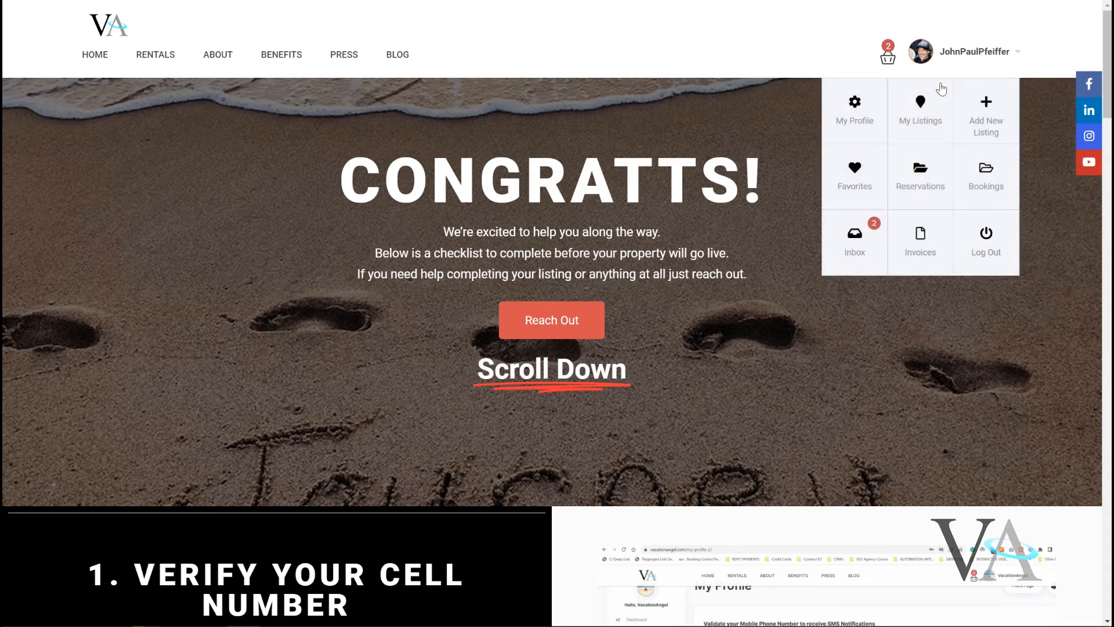
{"action": "left_click", "coordinate": [924, 111]}
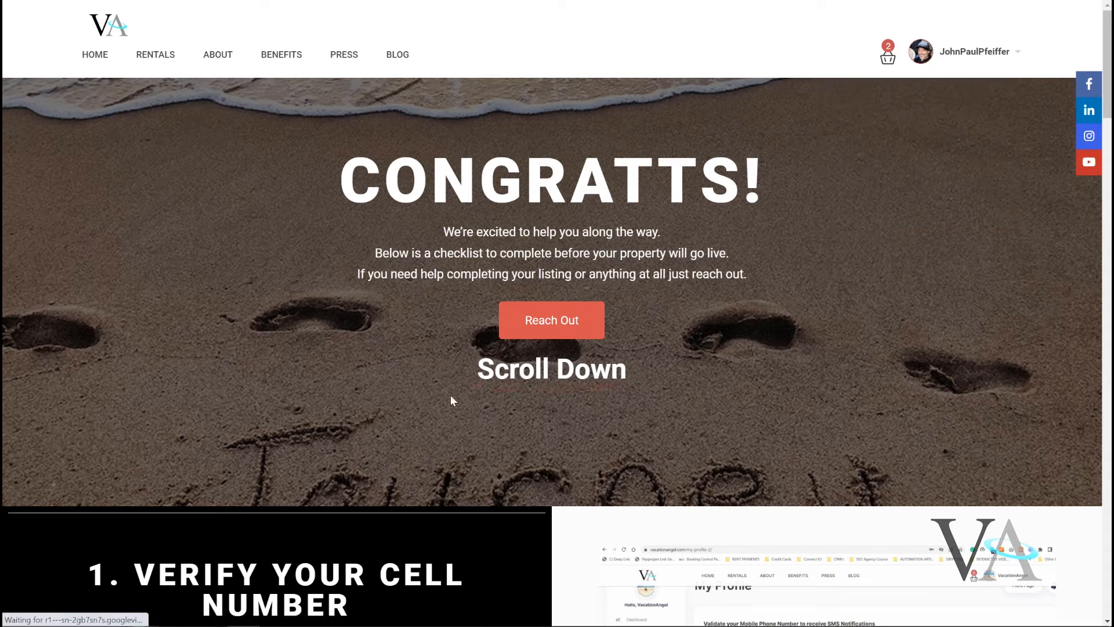
{"action": "scroll", "coordinate": [453, 400], "scroll_direction": "down", "scroll_amount": 10}
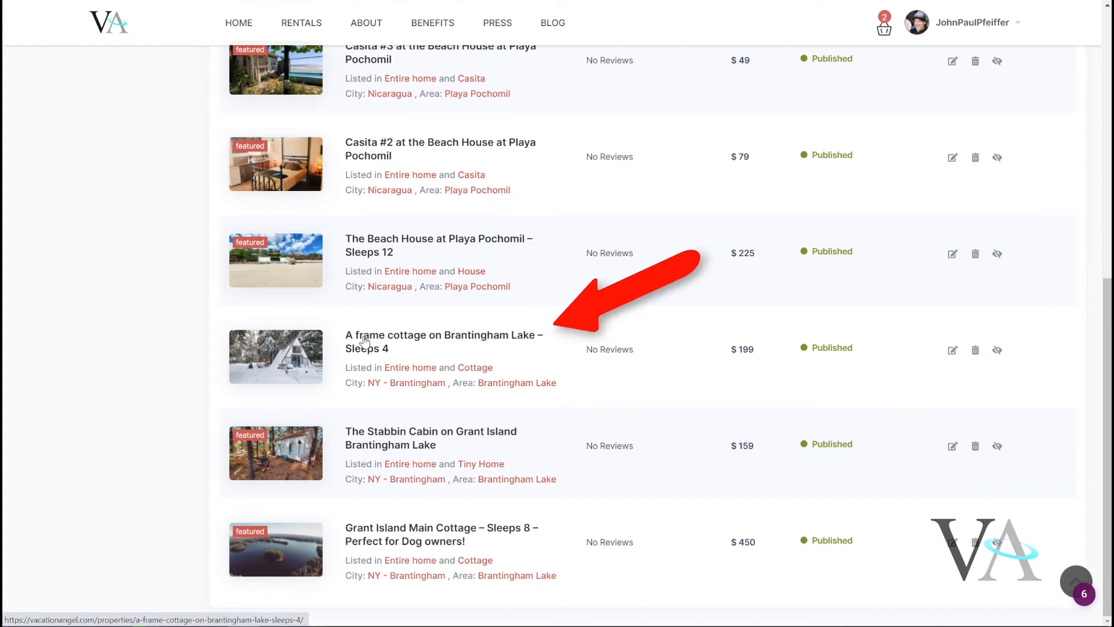
{"action": "left_click", "coordinate": [364, 341]}
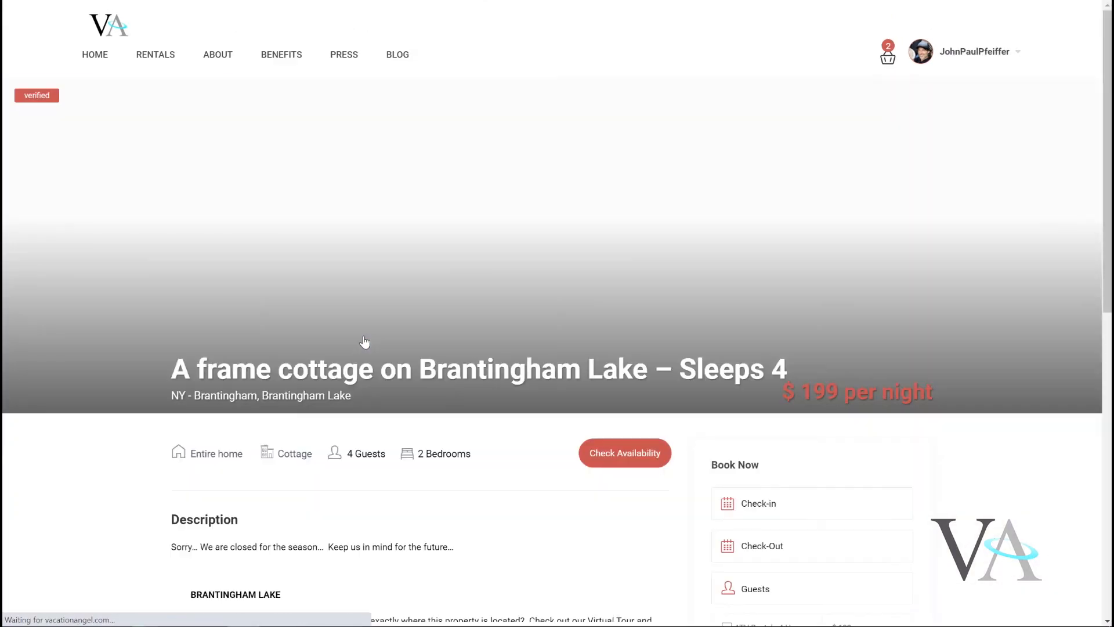
Review the listing's availability calendar on its public page.
{"action": "scroll", "coordinate": [1026, 466], "scroll_direction": "down", "scroll_amount": 10}
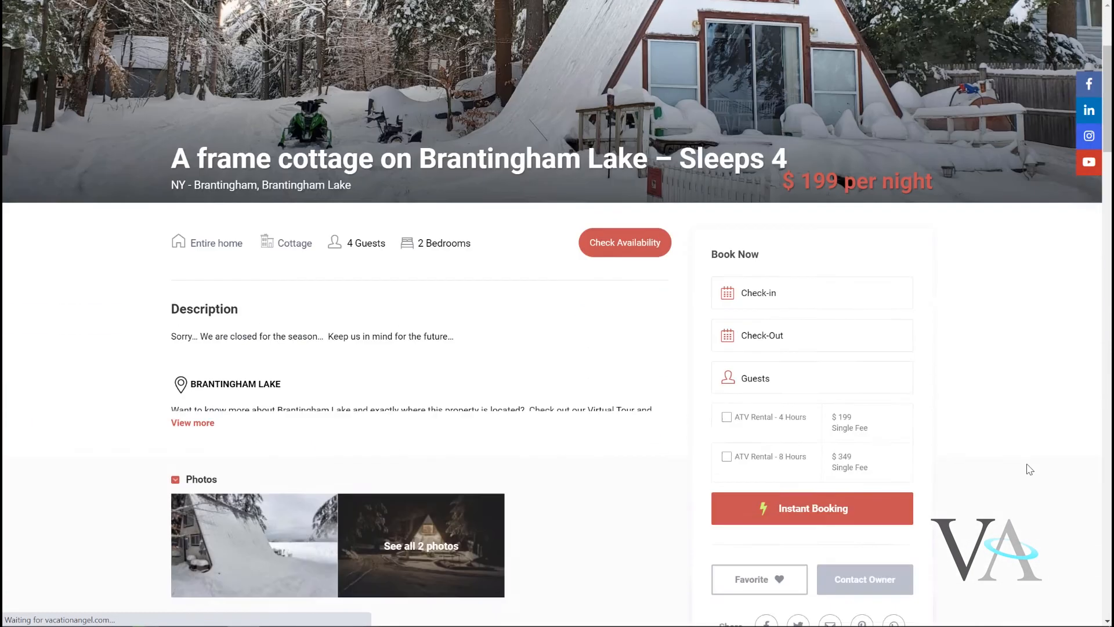
{"action": "scroll", "coordinate": [1027, 466], "scroll_direction": "down", "scroll_amount": 15}
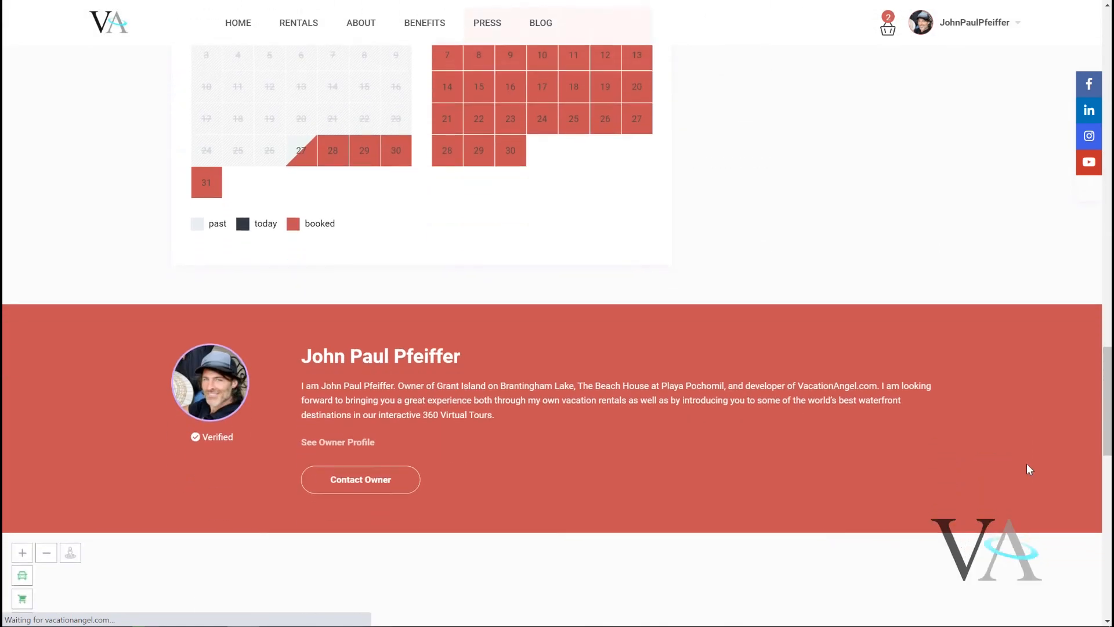
{"action": "scroll", "coordinate": [1027, 466], "scroll_direction": "up", "scroll_amount": 3}
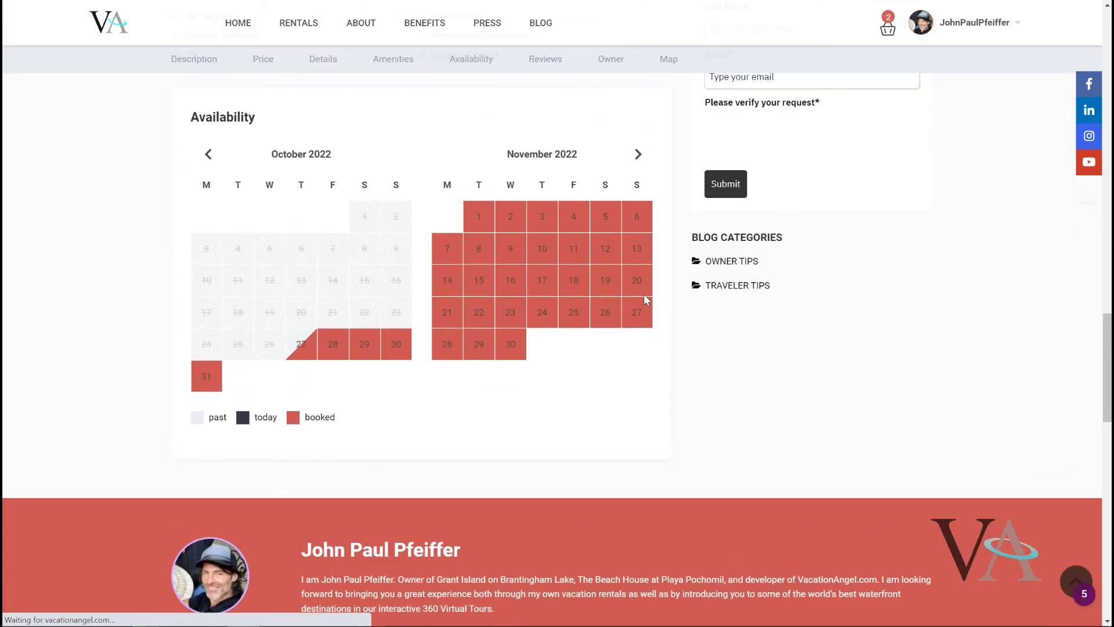
Page the availability calendar forward to January and February 2023, then return to the top of the listing page.
{"action": "left_click", "coordinate": [638, 154]}
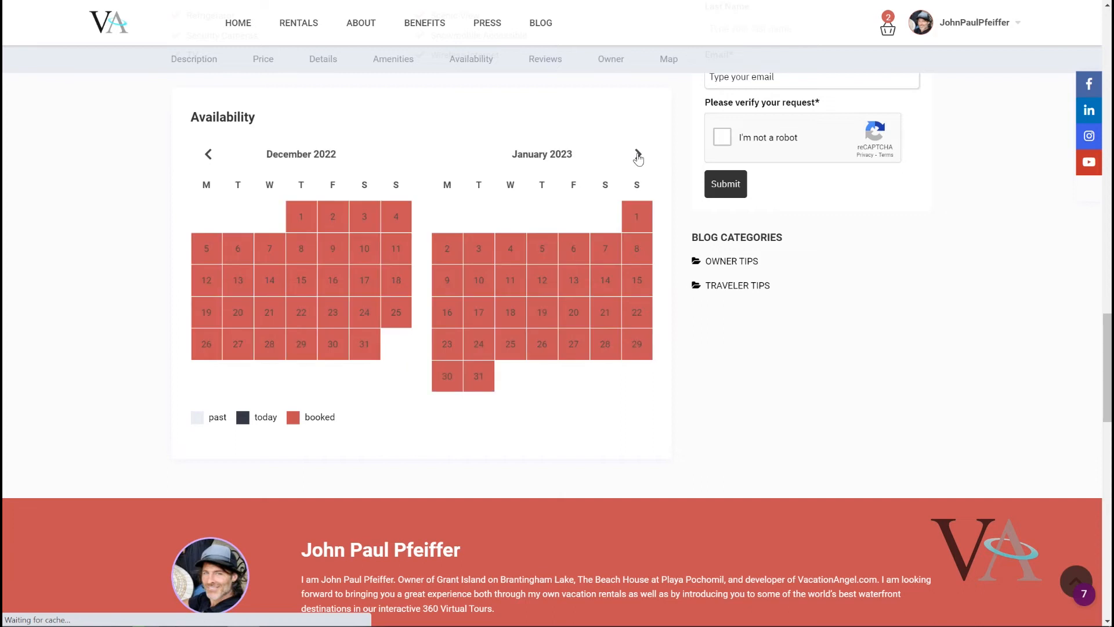
{"action": "left_click", "coordinate": [637, 155]}
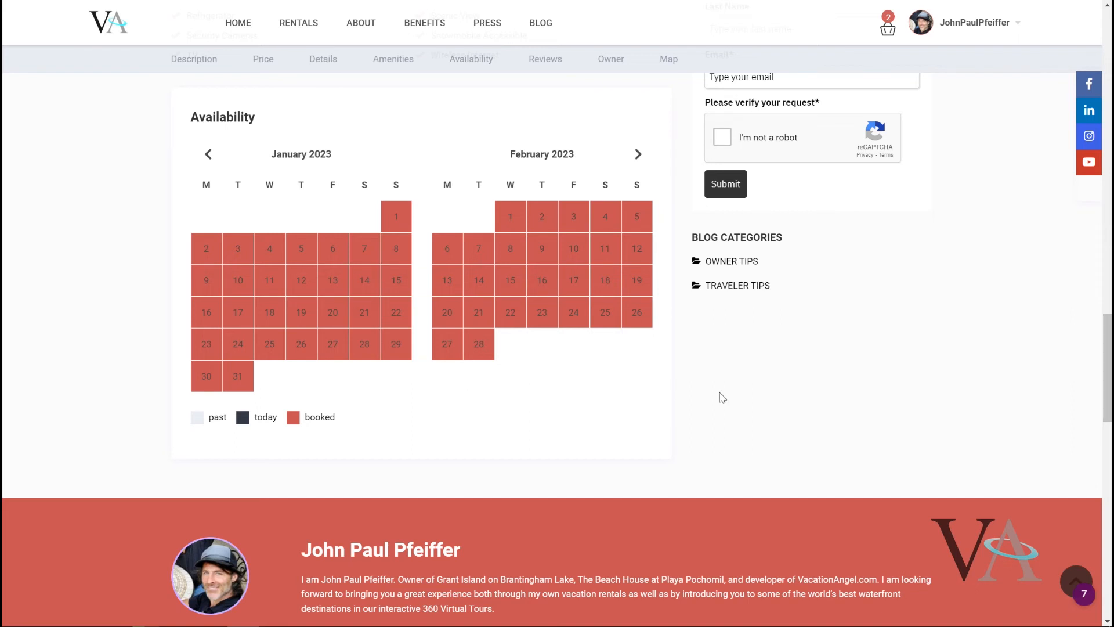
{"action": "scroll", "coordinate": [722, 398], "scroll_direction": "up", "scroll_amount": 1}
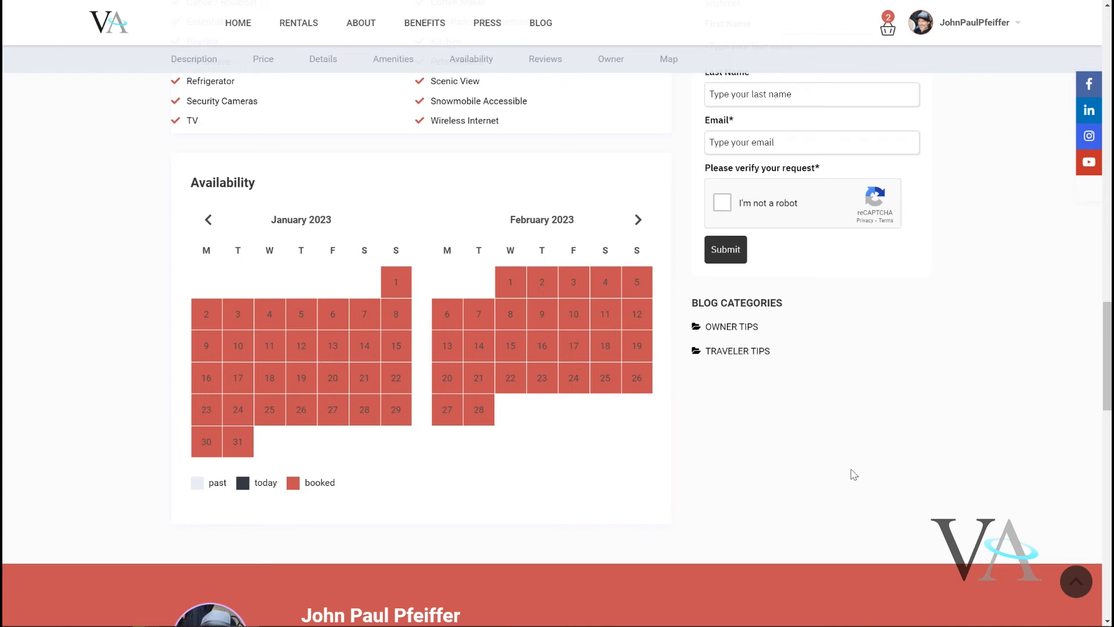
{"action": "scroll", "coordinate": [852, 474], "scroll_direction": "up", "scroll_amount": 5}
{"action": "scroll", "coordinate": [973, 283], "scroll_direction": "up", "scroll_amount": 20}
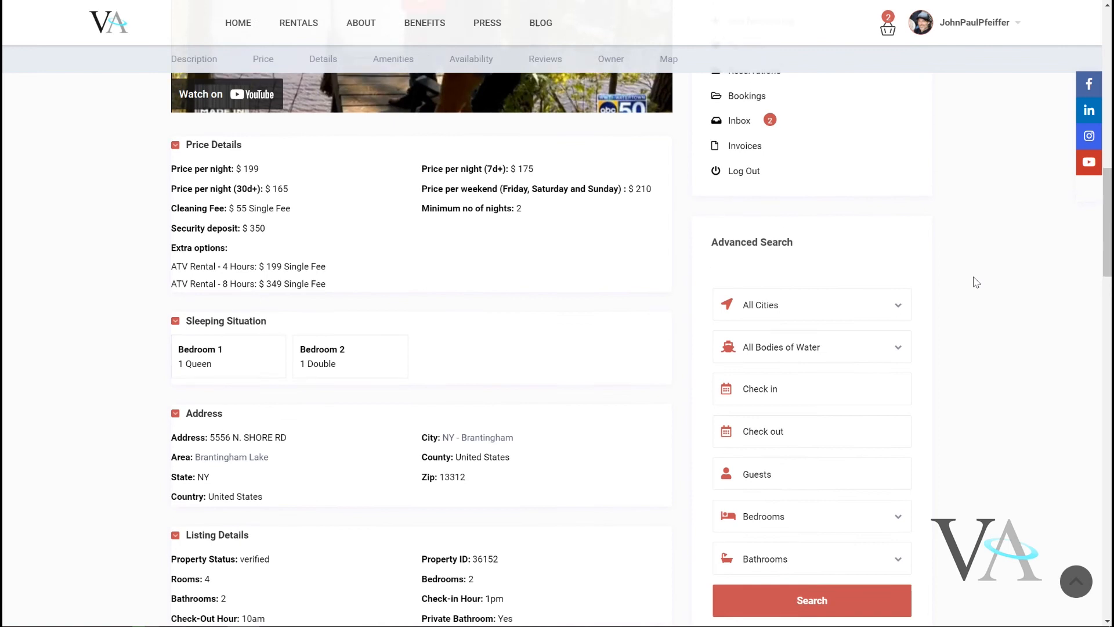
{"action": "scroll", "coordinate": [976, 282], "scroll_direction": "up", "scroll_amount": 5}
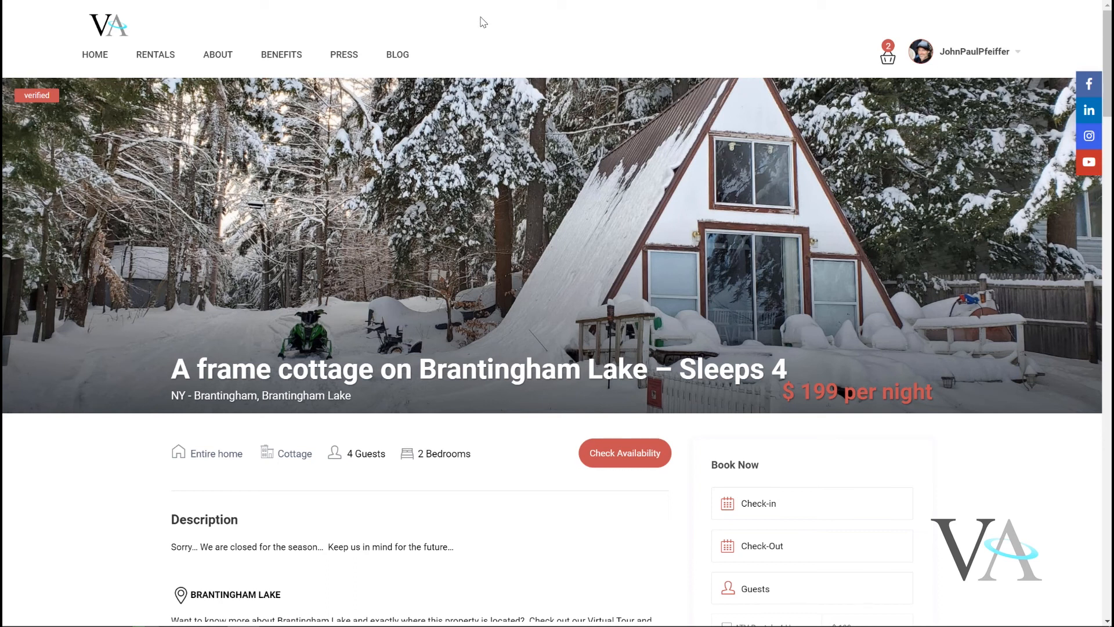
{"action": "mouse_move", "coordinate": [981, 625]}
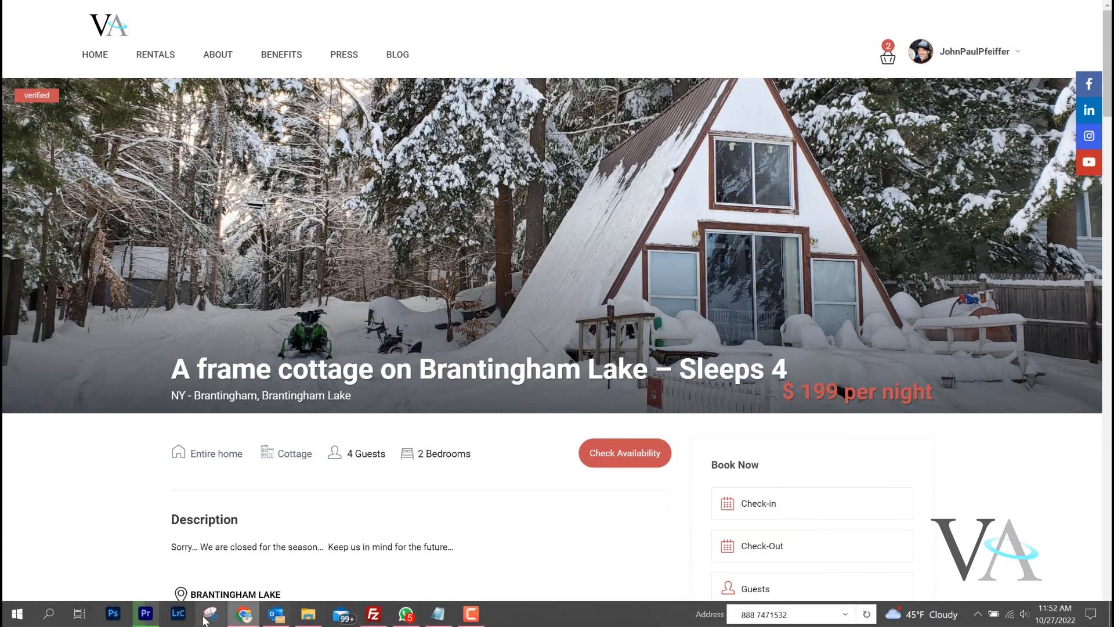